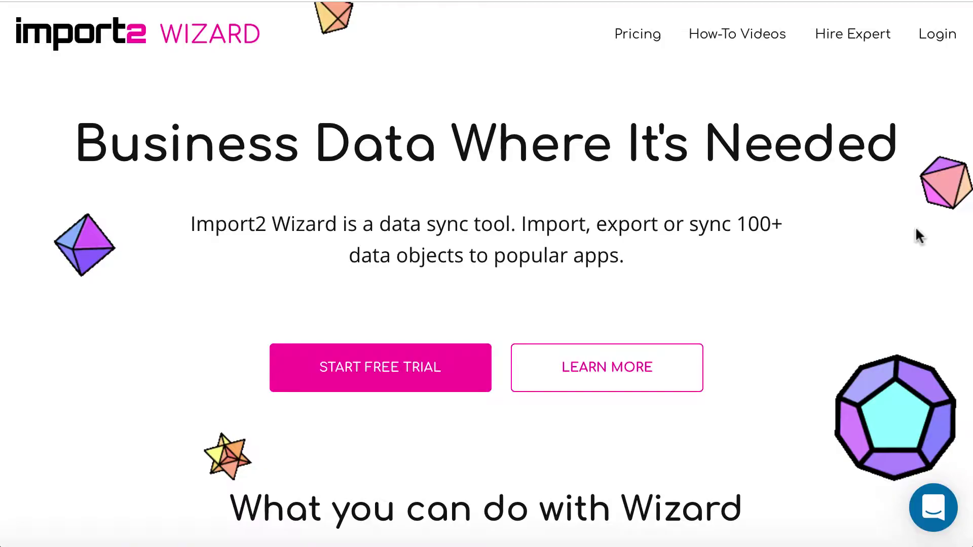
# - Log in to Import2 Wizard from its homepage
pyautogui.click(946, 36)
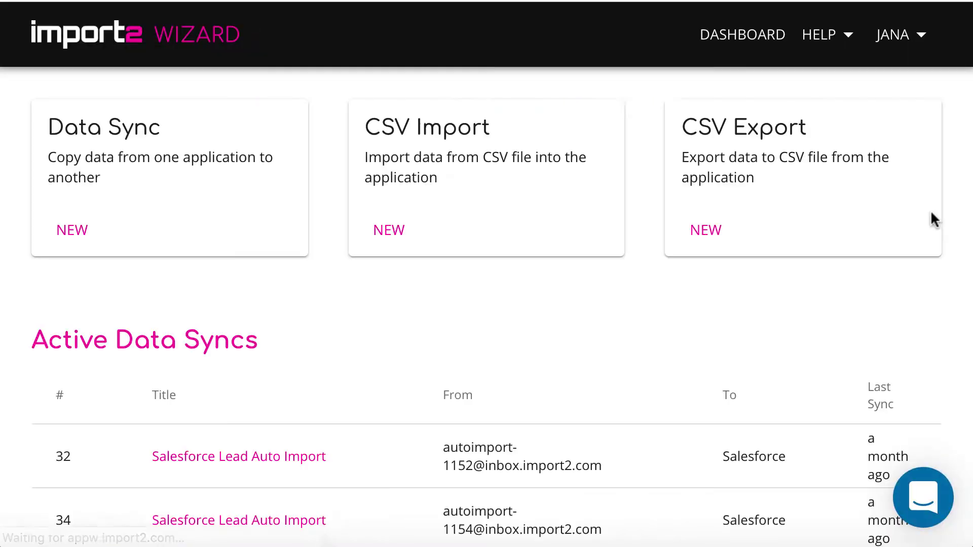
# - Start a new CSV import of Deals into ActiveCampaign with the Add new records action
pyautogui.click(388, 228)
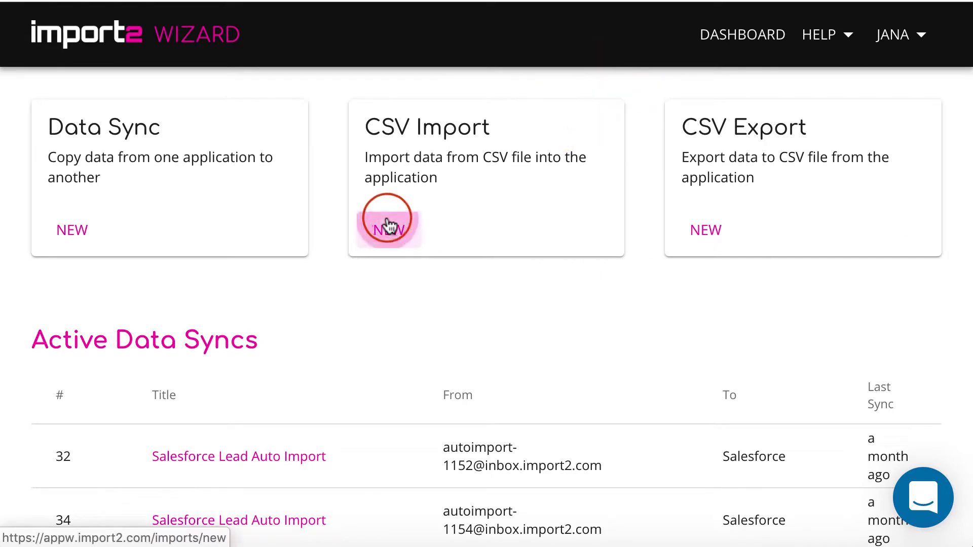
pyautogui.click(465, 317)
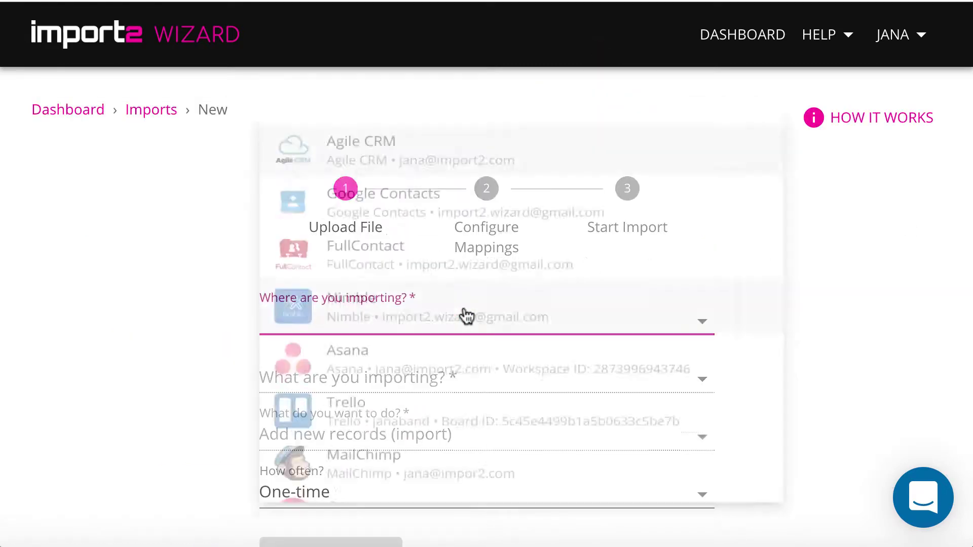
pyautogui.scroll(-6, 465, 317)
pyautogui.scroll(-1, 465, 316)
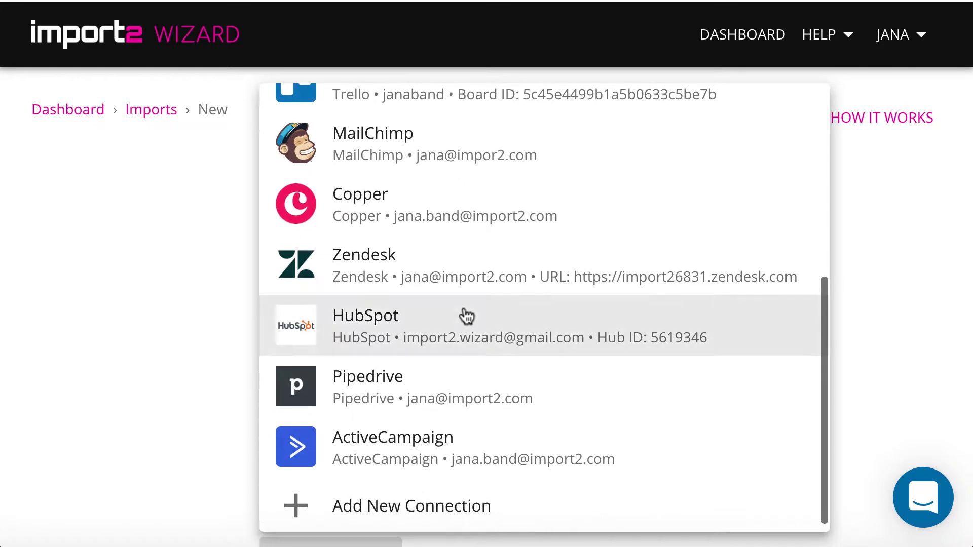
pyautogui.click(462, 441)
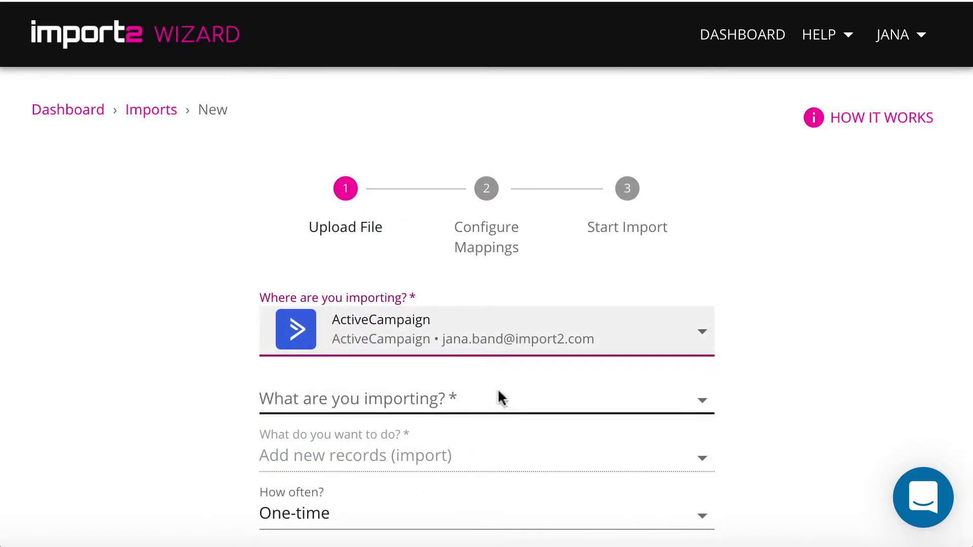
pyautogui.click(499, 398)
pyautogui.click(471, 450)
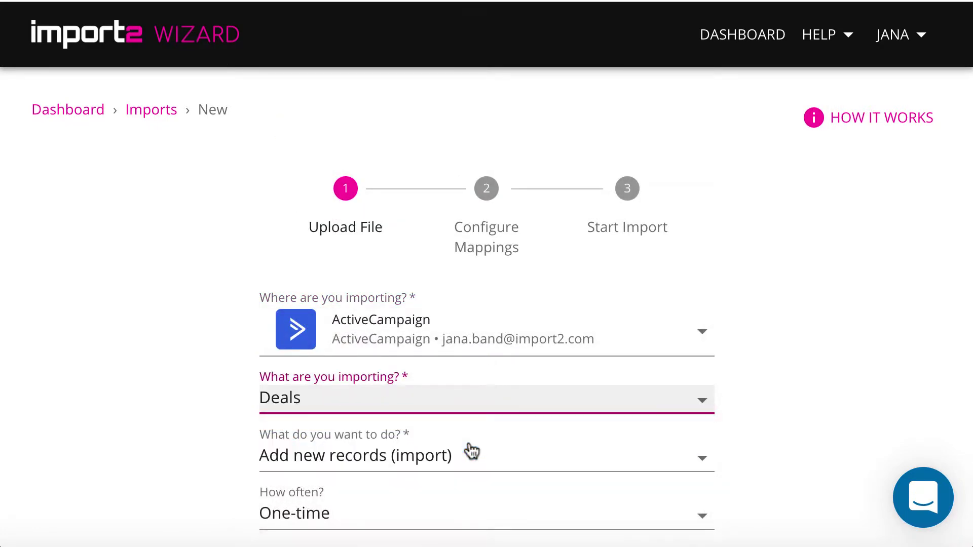
pyautogui.scroll(-3, 469, 448)
pyautogui.click(503, 343)
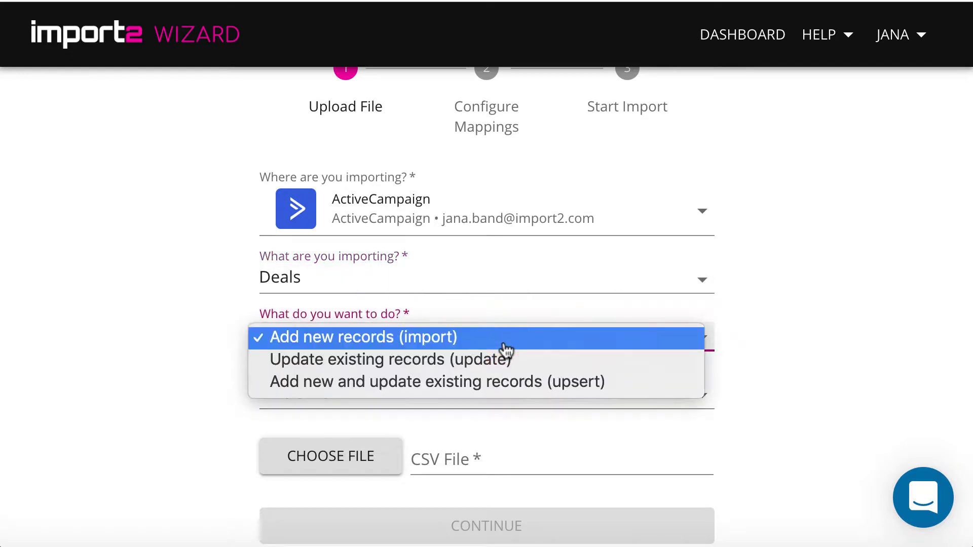
pyautogui.click(504, 348)
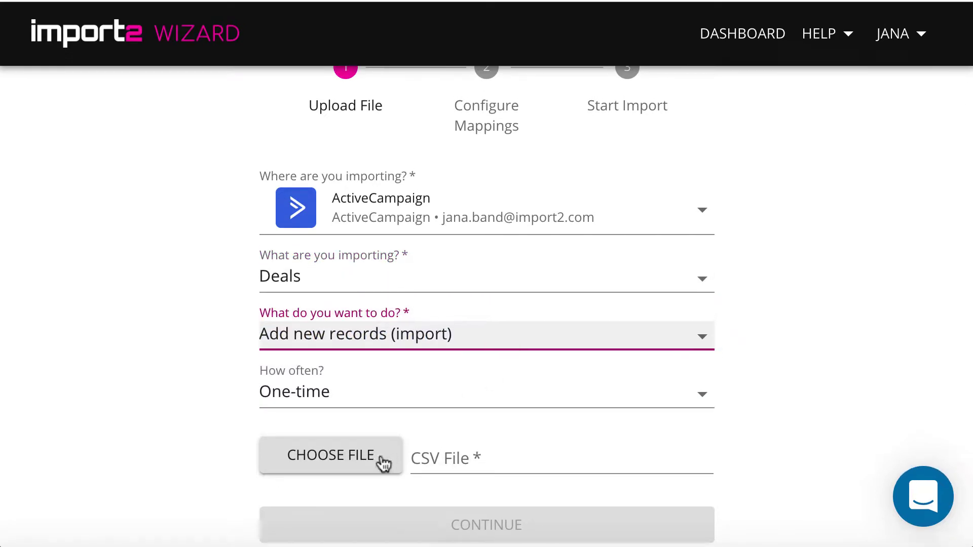
# - Upload 'ActiveCampaign Deals to Import.csv' and continue to field mapping
pyautogui.click(375, 465)
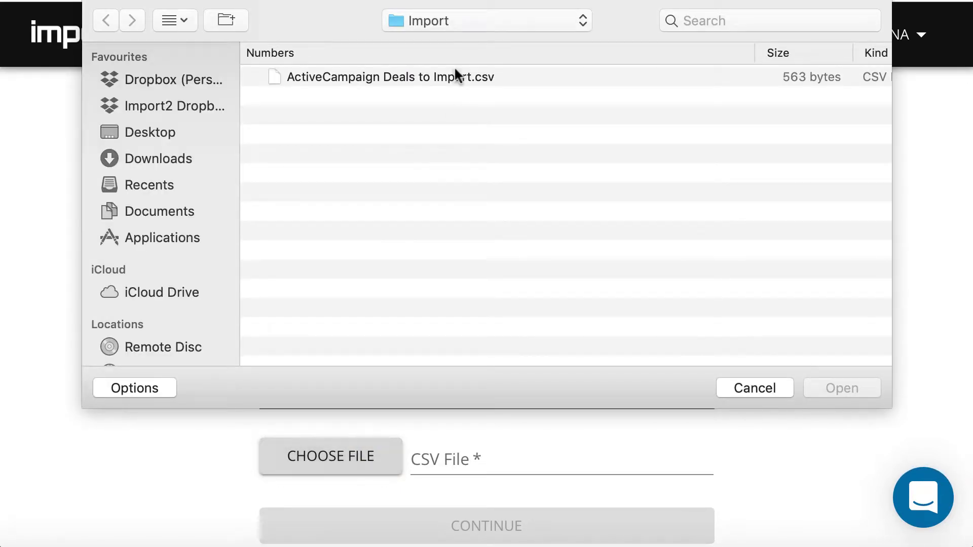
pyautogui.click(455, 78)
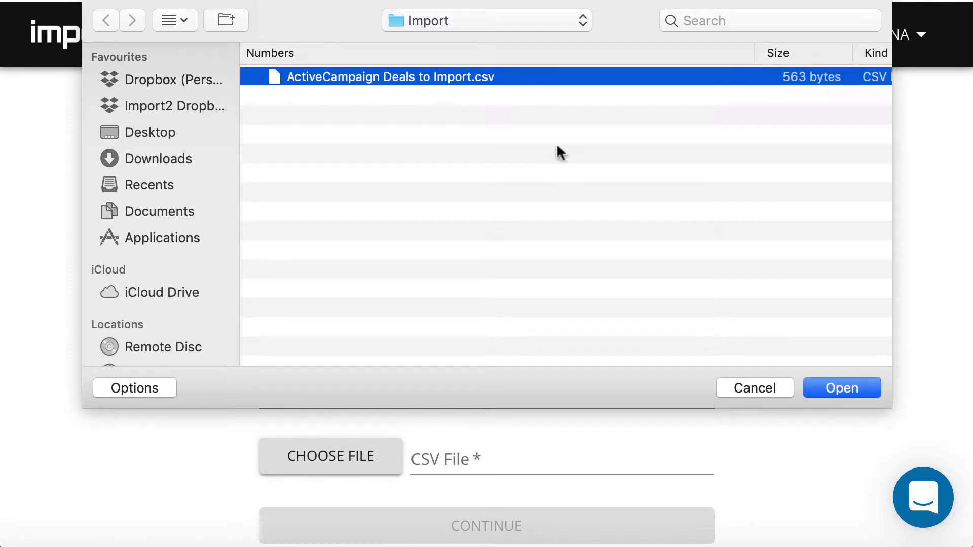
pyautogui.click(845, 384)
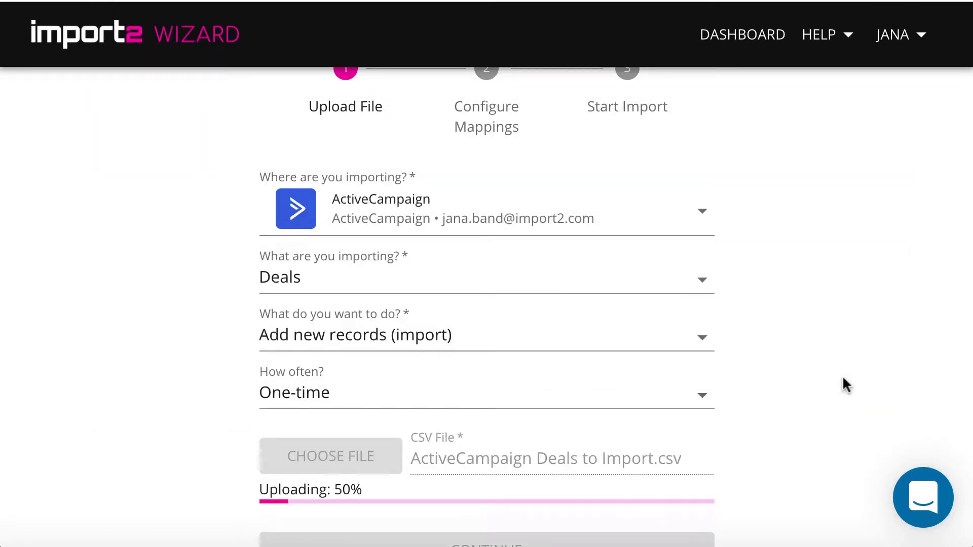
pyautogui.scroll(-1, 844, 379)
pyautogui.scroll(-1, 842, 378)
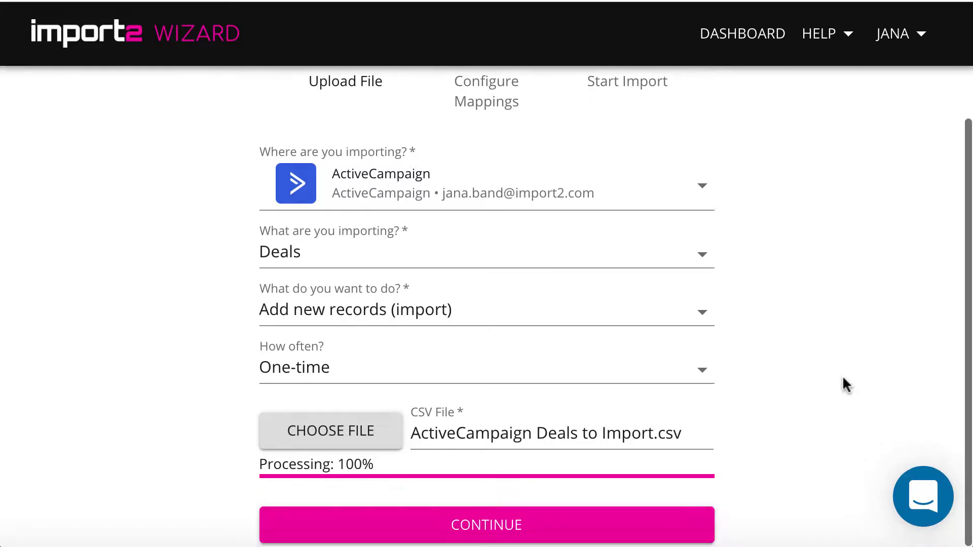
pyautogui.click(690, 530)
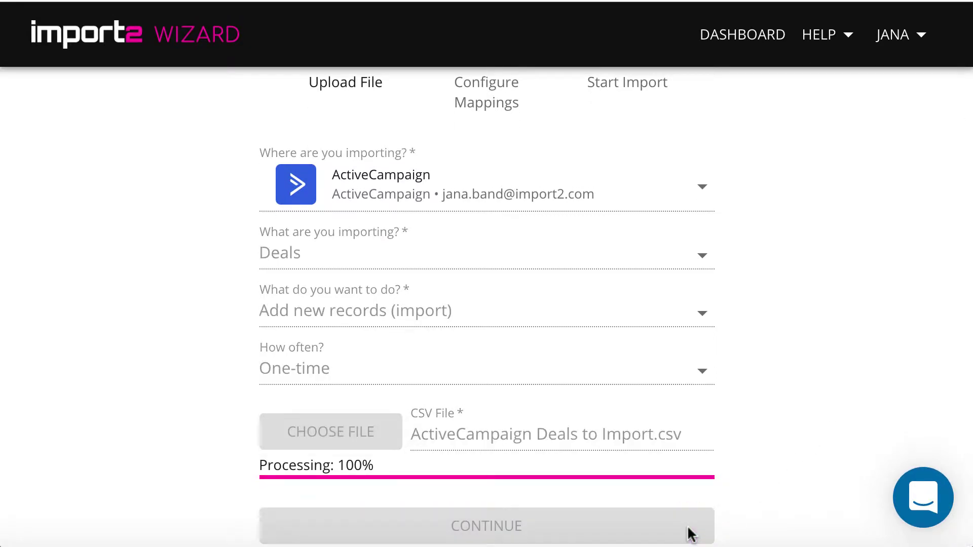
# - Map the CSV's Deal Title column to ActiveCampaign's Title field
pyautogui.click(287, 381)
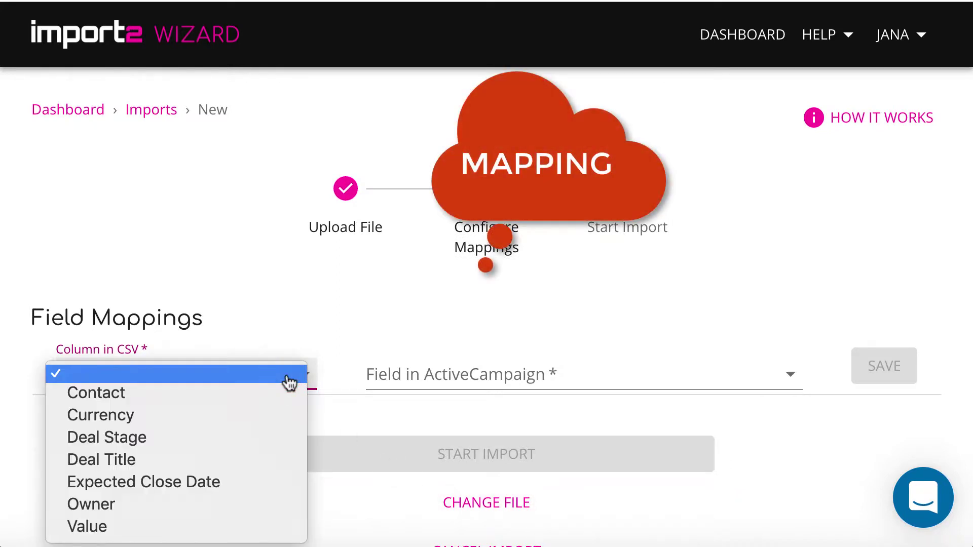
pyautogui.click(181, 461)
pyautogui.click(395, 377)
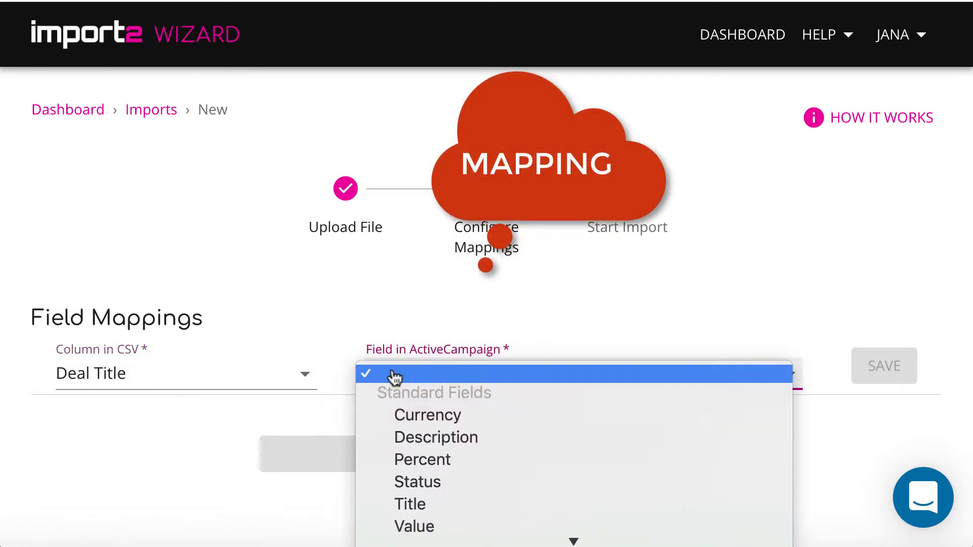
pyautogui.click(425, 503)
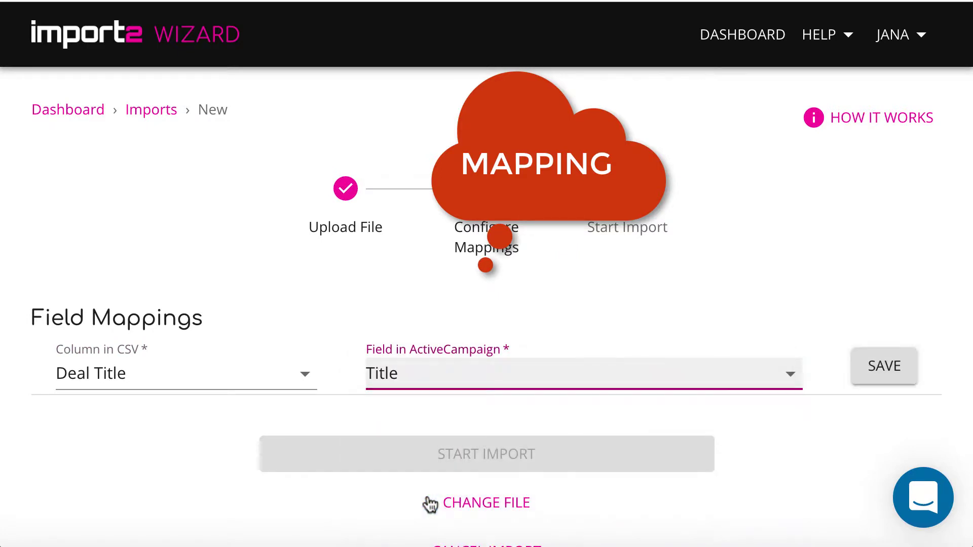
pyautogui.click(881, 372)
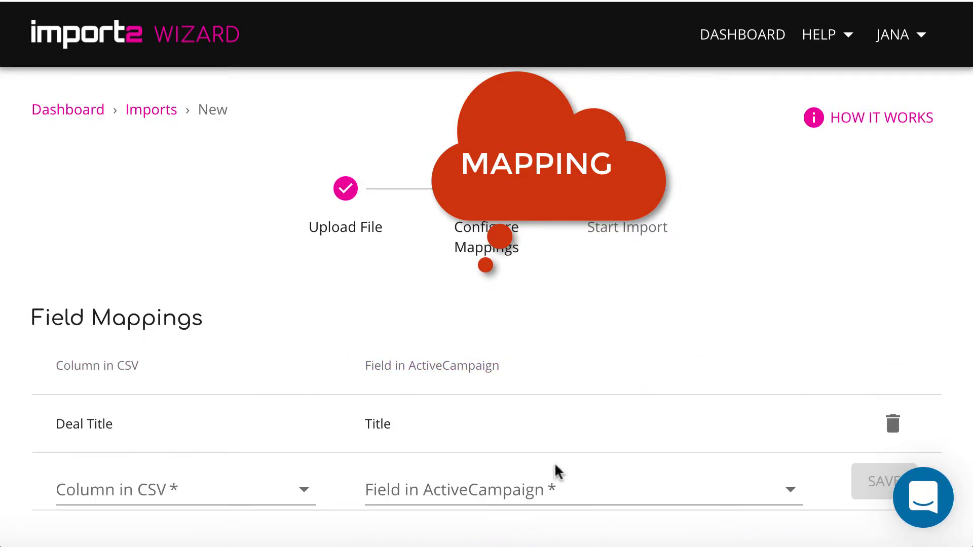
# - Map the Value column to ActiveCampaign's Value field
pyautogui.click(233, 490)
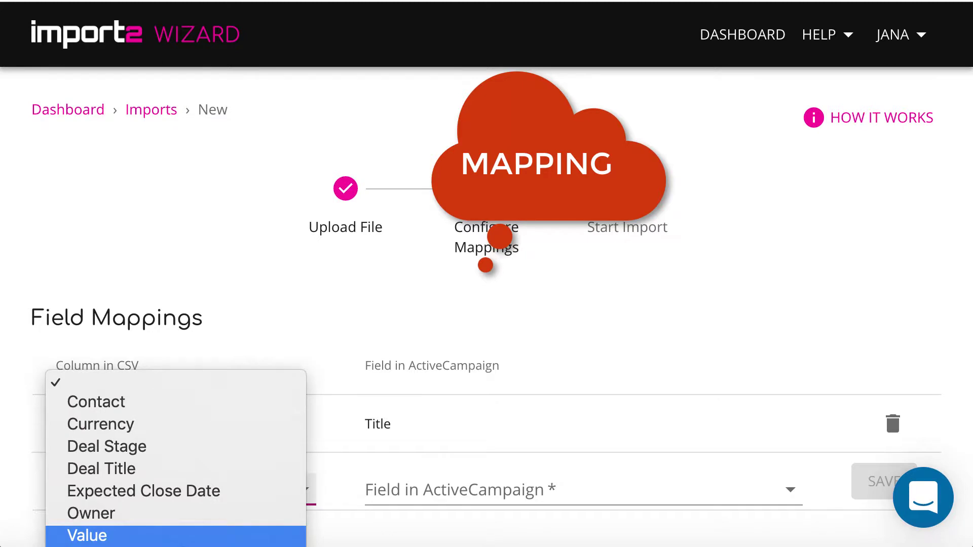
pyautogui.click(185, 534)
pyautogui.click(429, 487)
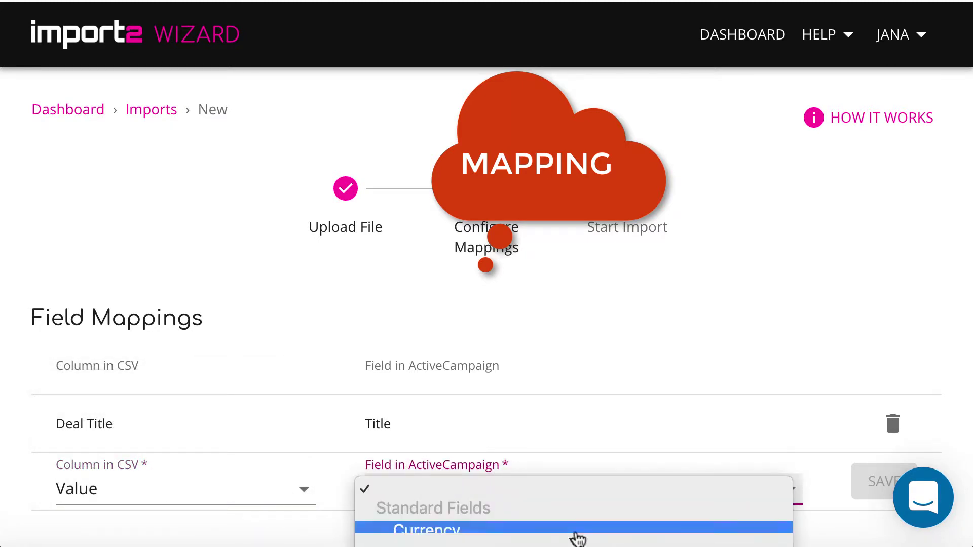
pyautogui.click(506, 380)
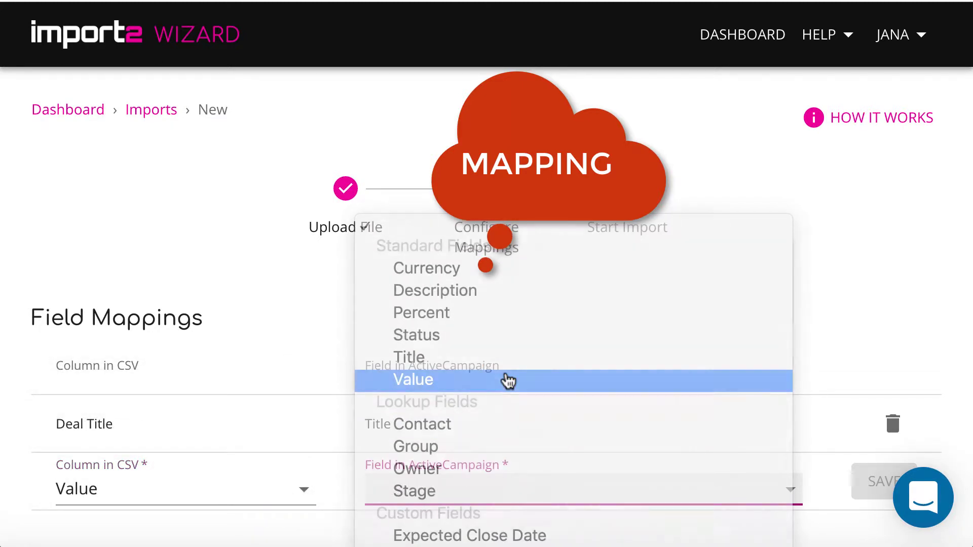
pyautogui.click(857, 485)
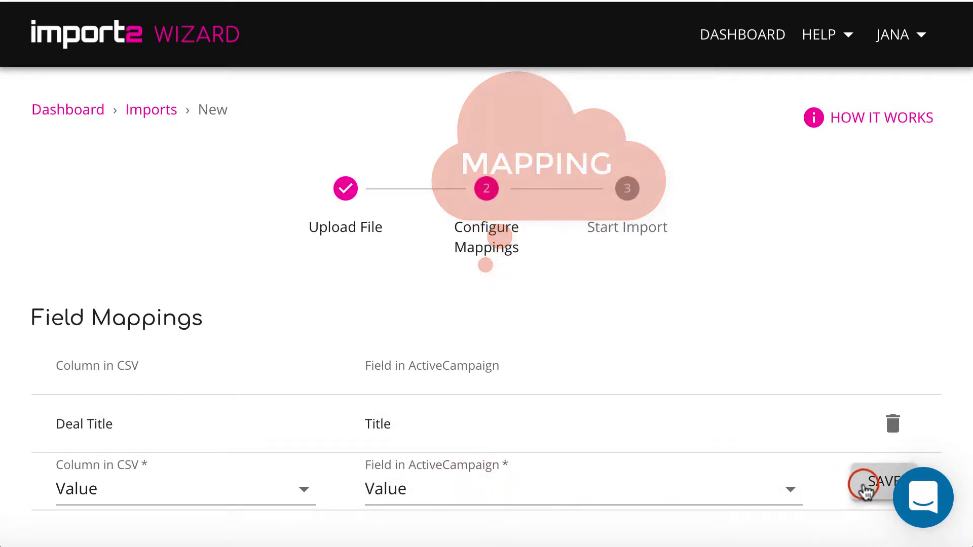
pyautogui.scroll(-3, 827, 521)
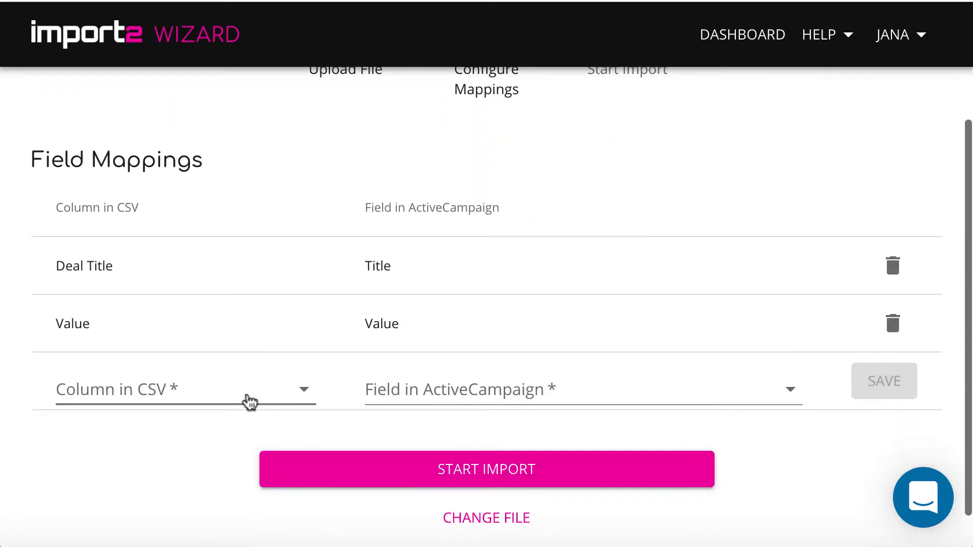
# - Map the Currency column to the Currency field
pyautogui.click(247, 396)
pyautogui.click(218, 428)
pyautogui.click(456, 397)
pyautogui.click(462, 430)
pyautogui.click(867, 394)
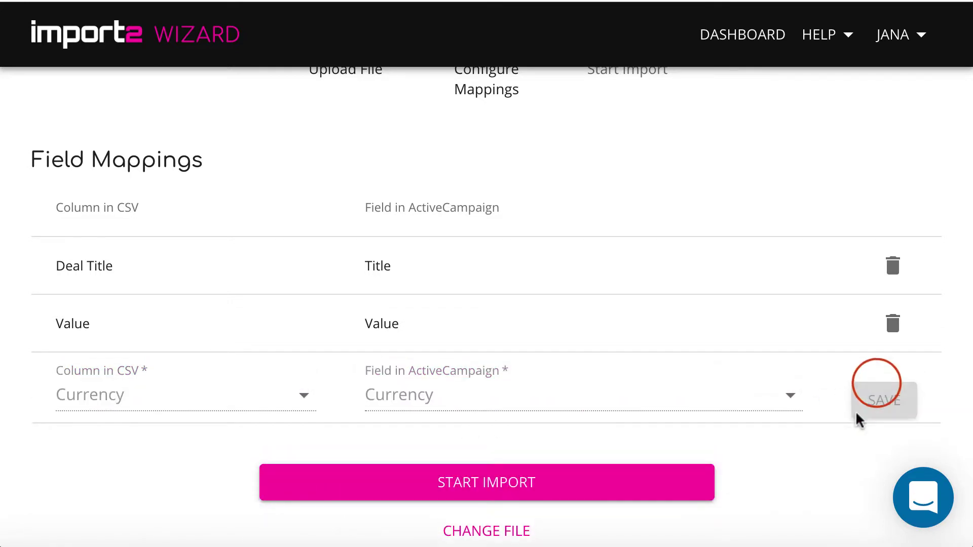
pyautogui.scroll(-2, 841, 458)
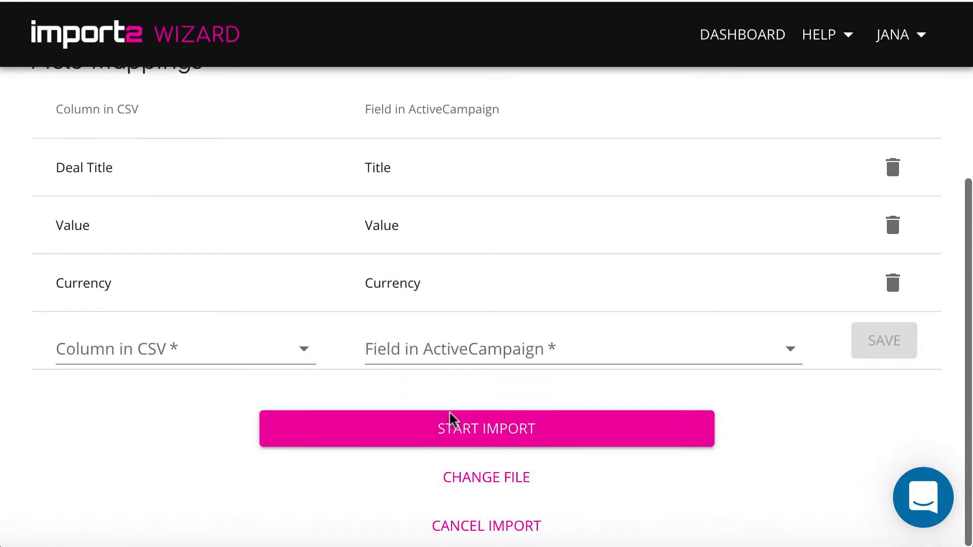
# - Map the Deal Stage column to the Stage lookup field
pyautogui.click(277, 362)
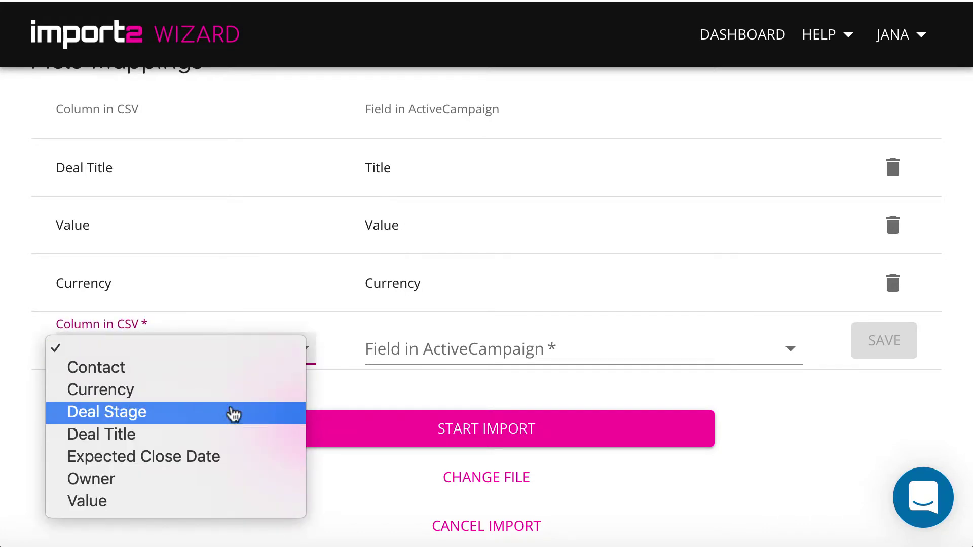
pyautogui.click(233, 414)
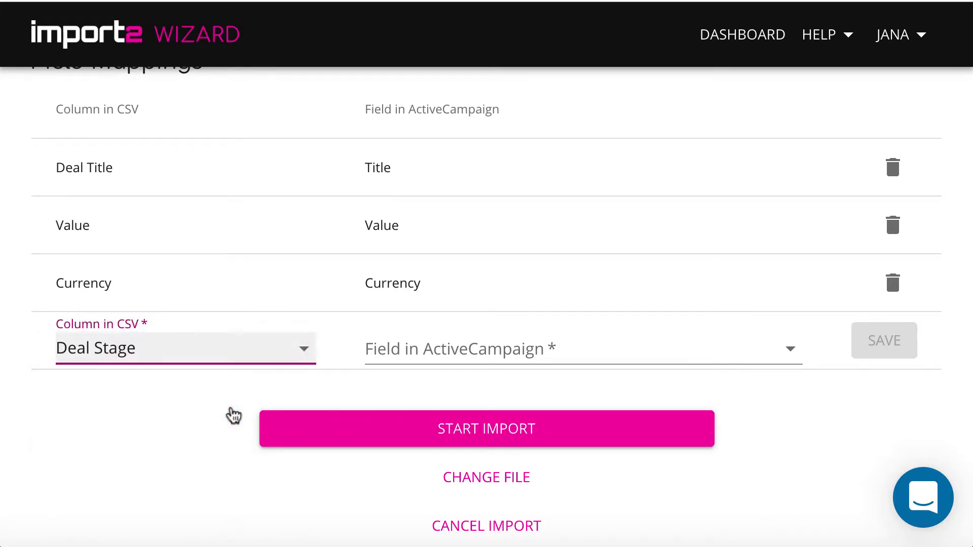
pyautogui.click(445, 352)
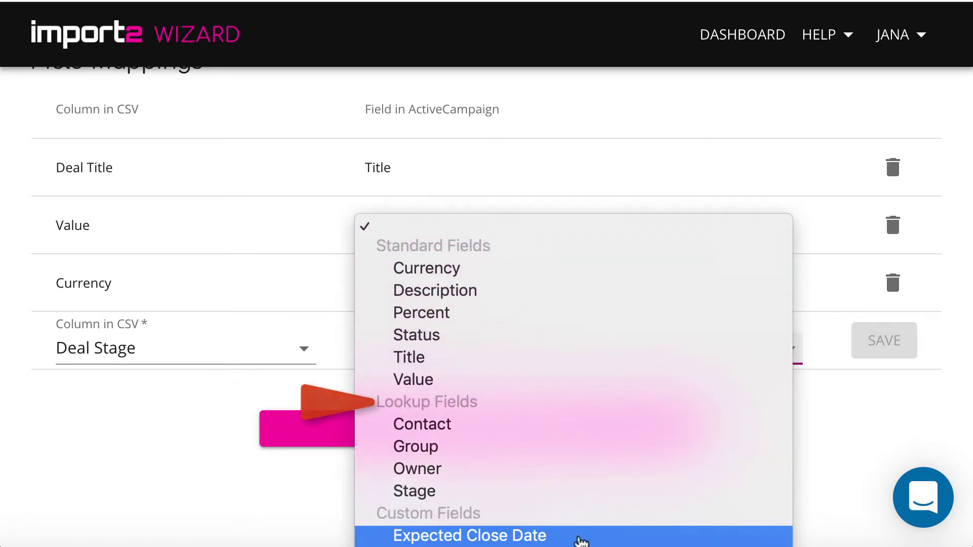
pyautogui.click(578, 497)
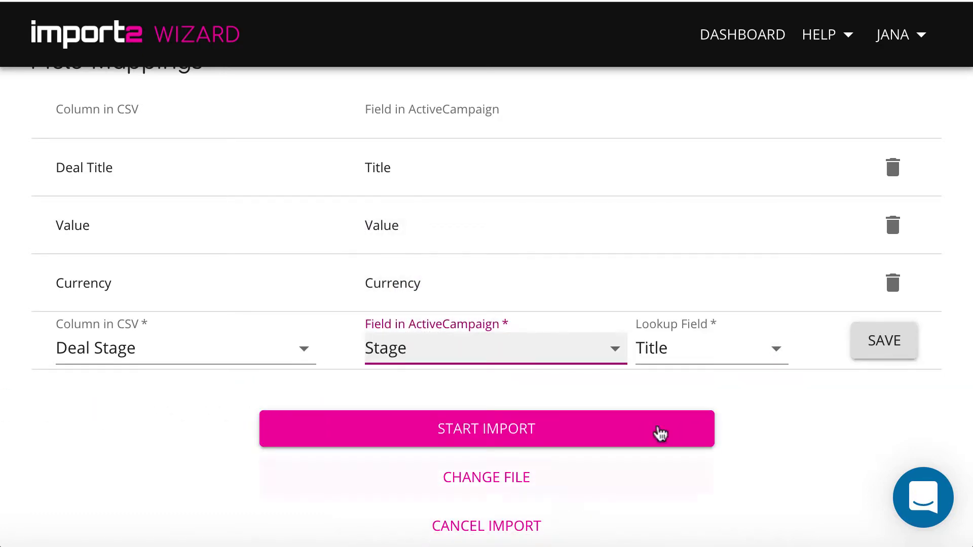
pyautogui.click(869, 346)
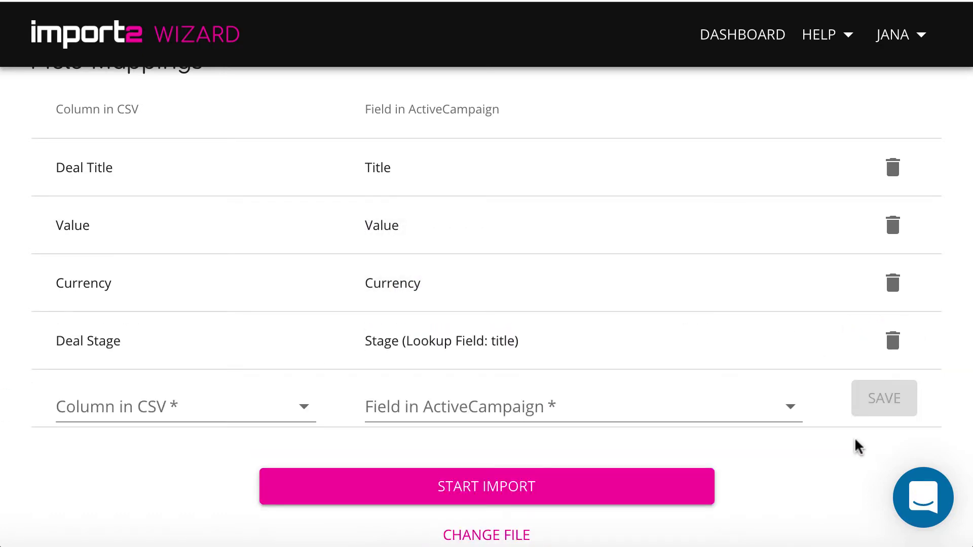
# - Map the Contact column to the Contact field, matched by Email
pyautogui.click(296, 404)
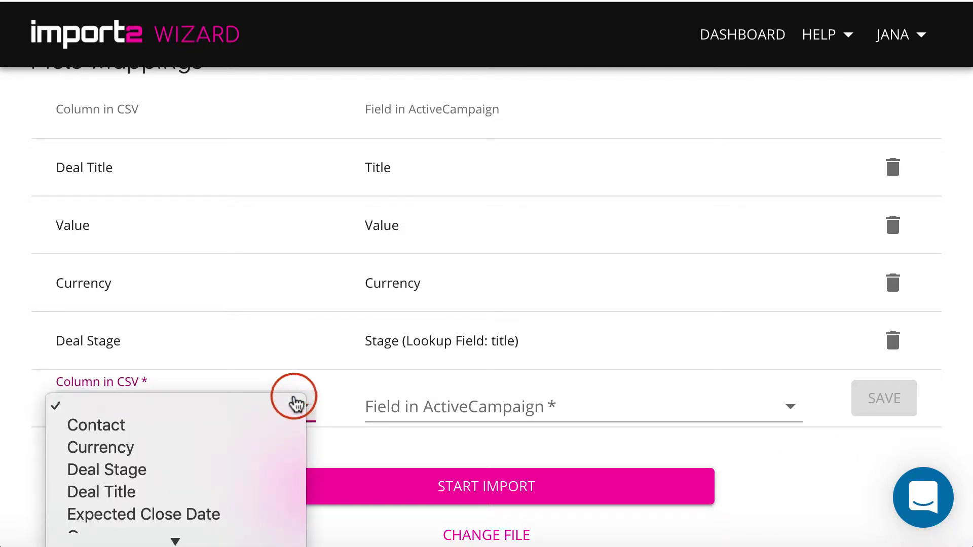
pyautogui.click(237, 434)
pyautogui.click(471, 403)
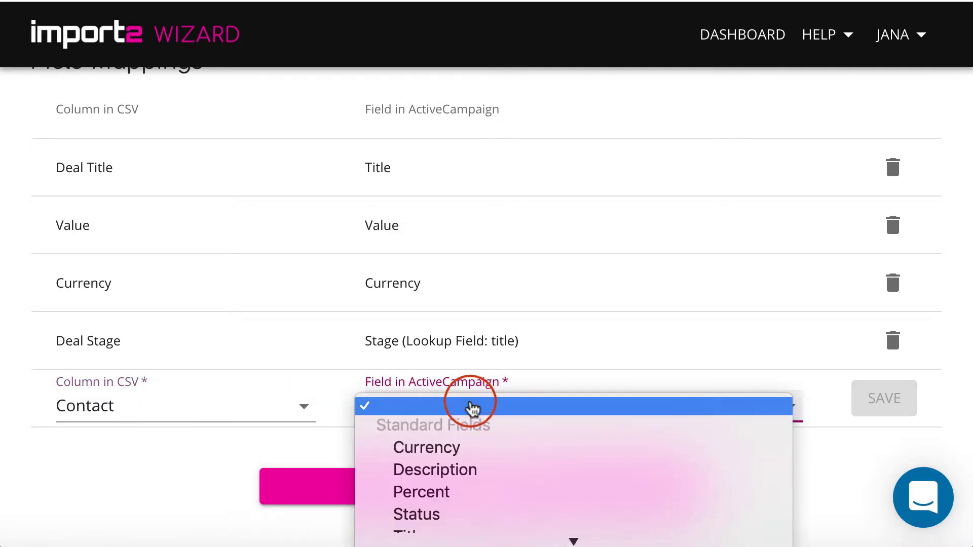
pyautogui.moveTo(570, 538)
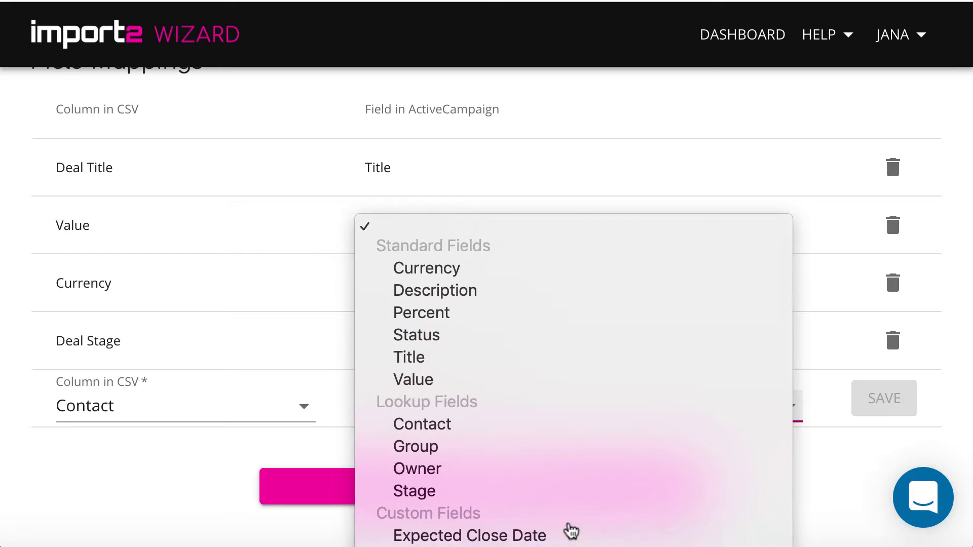
pyautogui.click(543, 433)
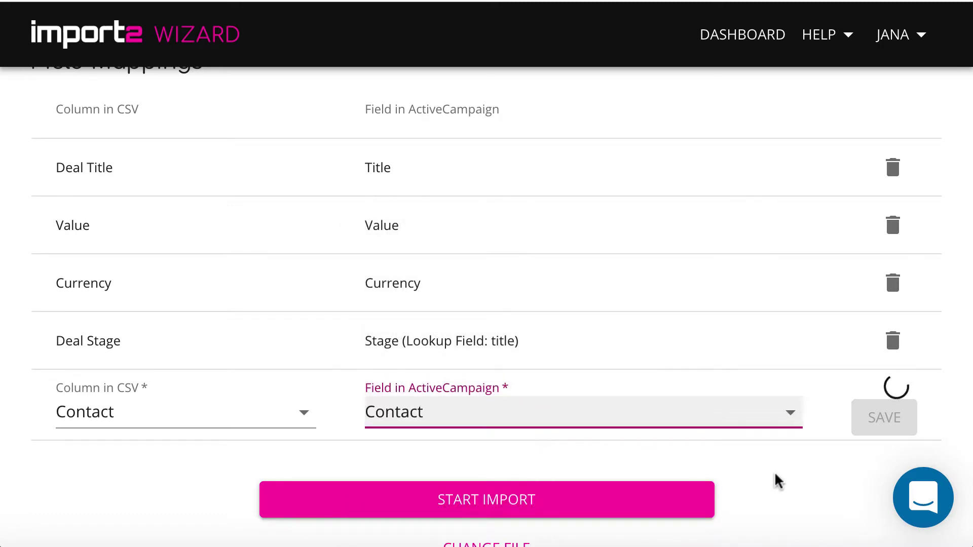
pyautogui.click(770, 413)
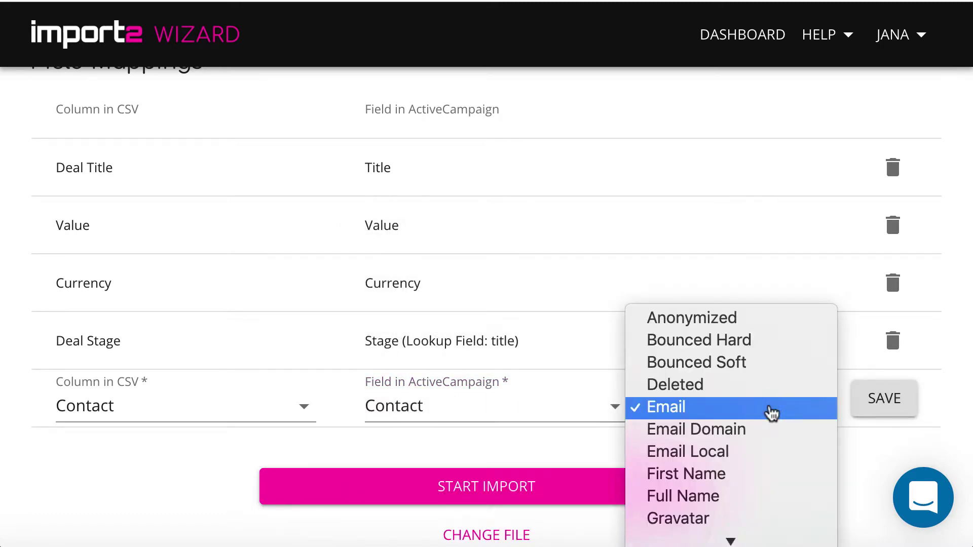
pyautogui.click(771, 413)
pyautogui.click(875, 402)
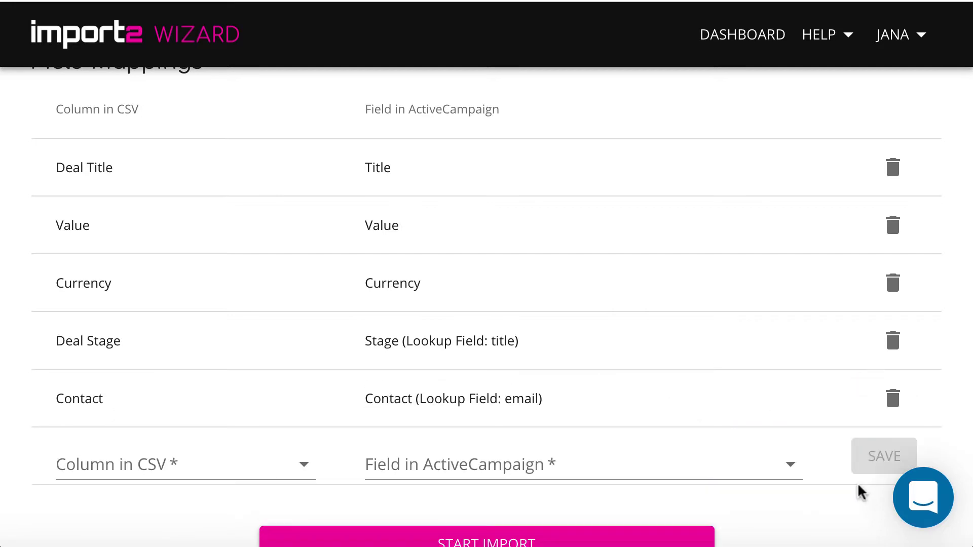
pyautogui.scroll(-3, 858, 482)
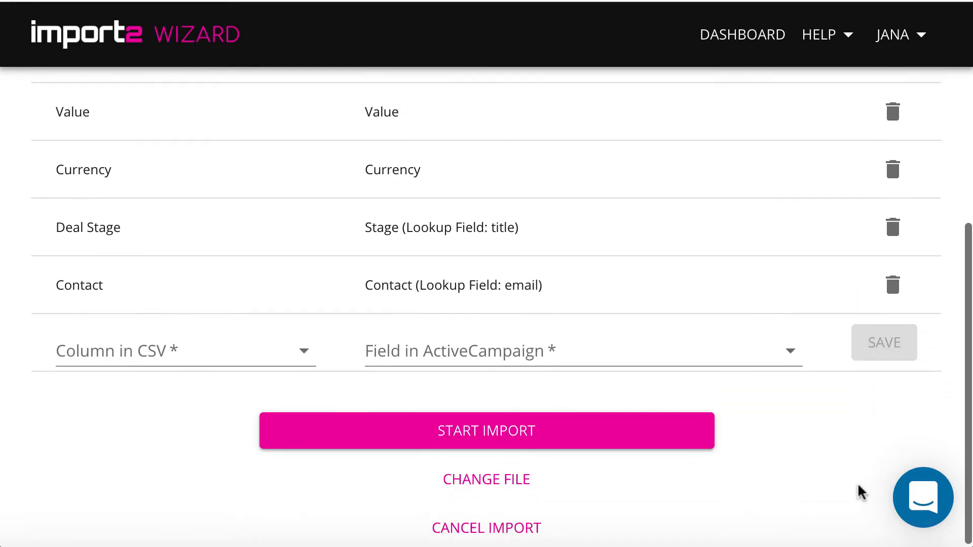
# - Map the Owner column to the Owner field, matched by Email
pyautogui.click(307, 351)
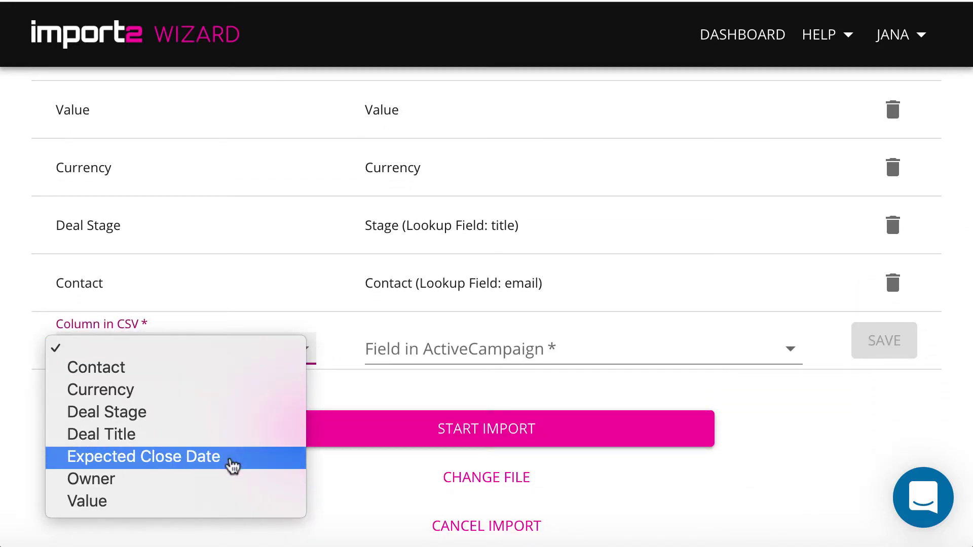
pyautogui.click(216, 487)
pyautogui.click(593, 352)
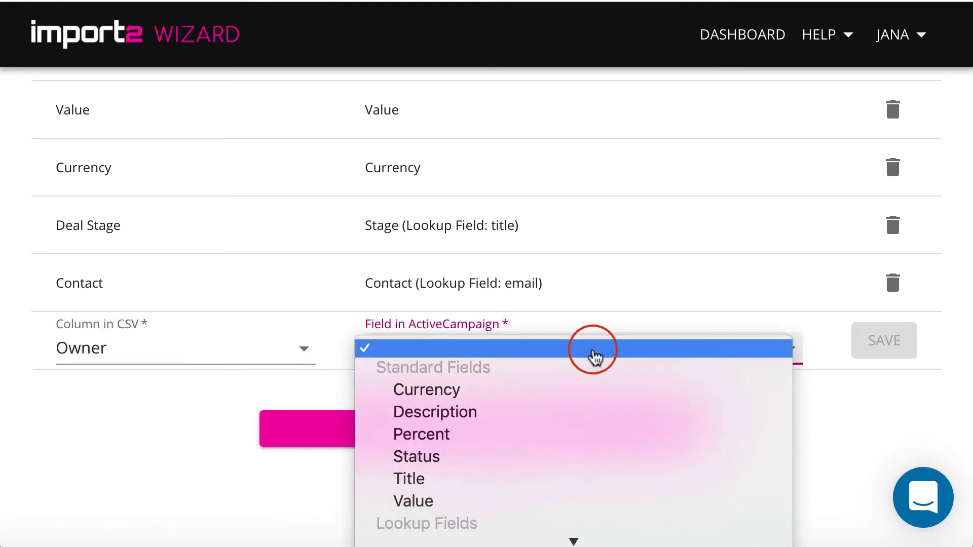
pyautogui.scroll(-3, 596, 451)
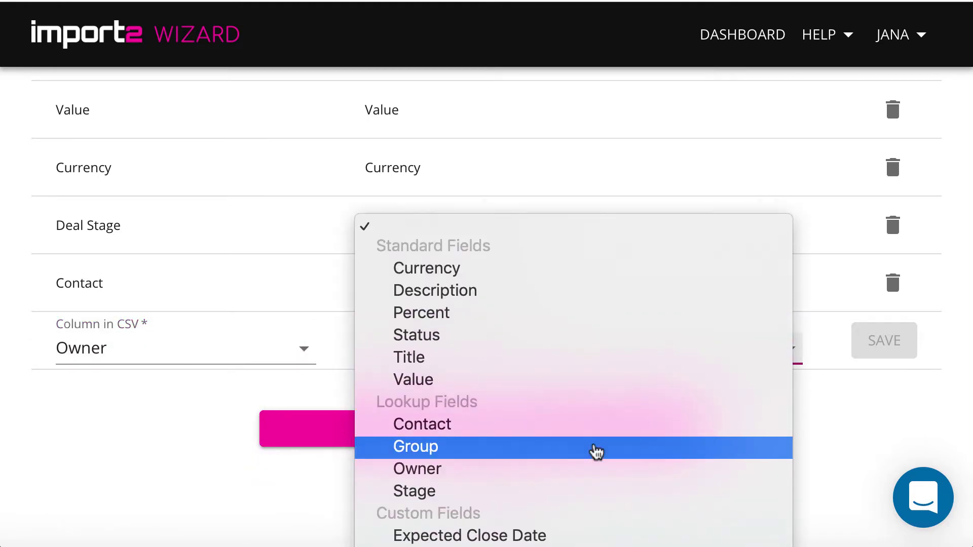
pyautogui.click(591, 468)
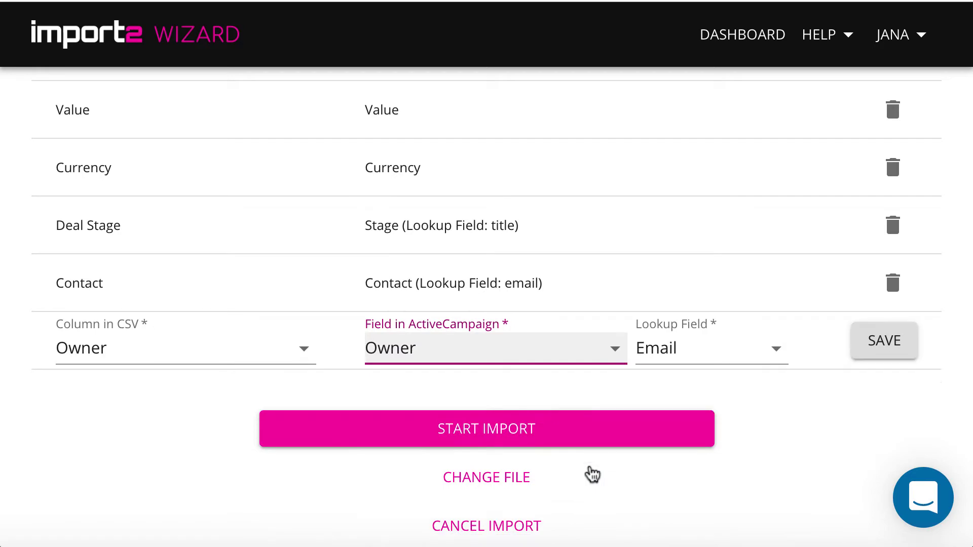
pyautogui.click(772, 358)
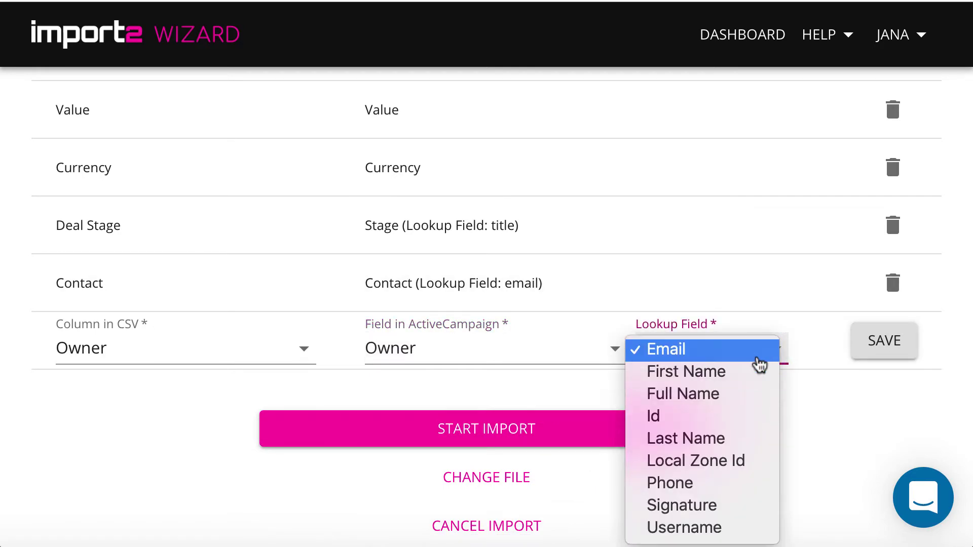
pyautogui.click(760, 364)
pyautogui.click(887, 354)
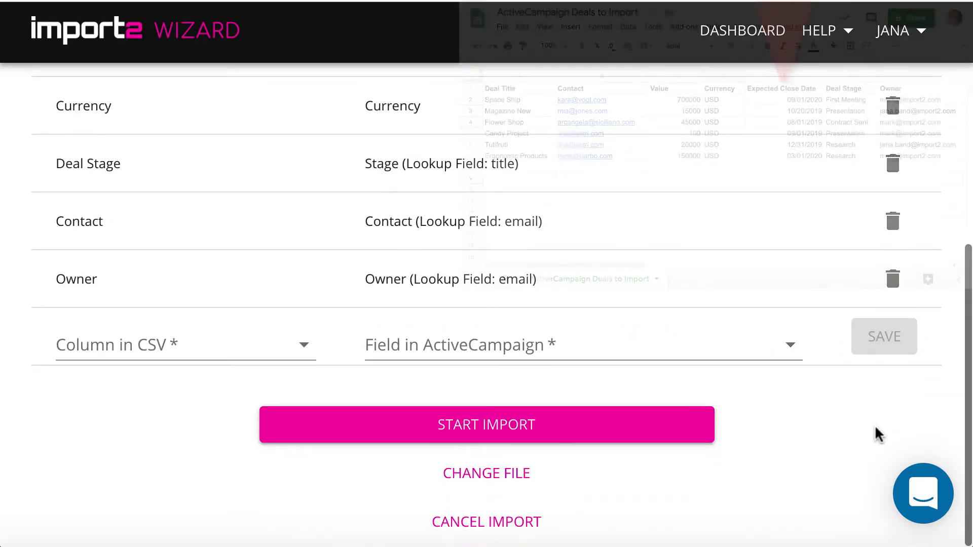
# - Map Expected Close Date to its field with 12/31/2017 format, then start the import
pyautogui.click(211, 354)
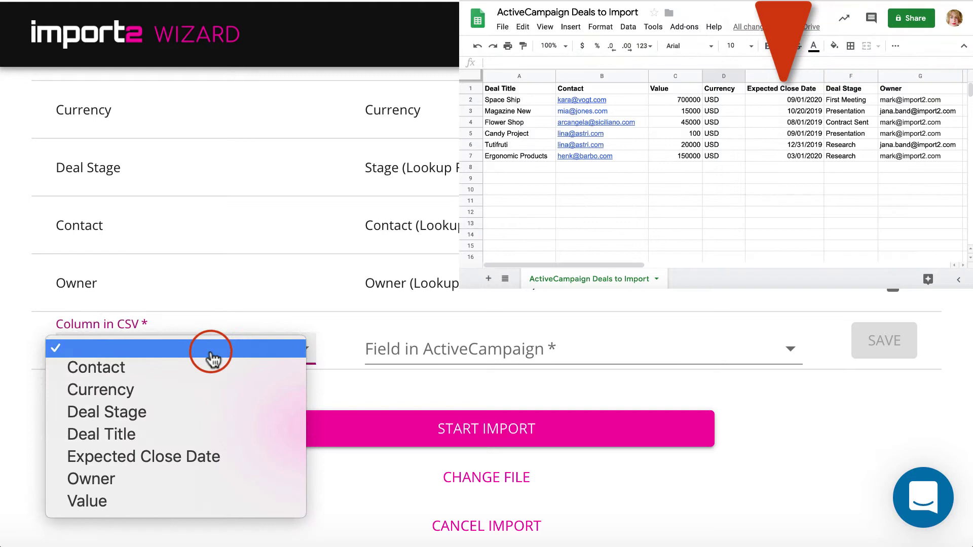
pyautogui.click(209, 459)
pyautogui.click(439, 368)
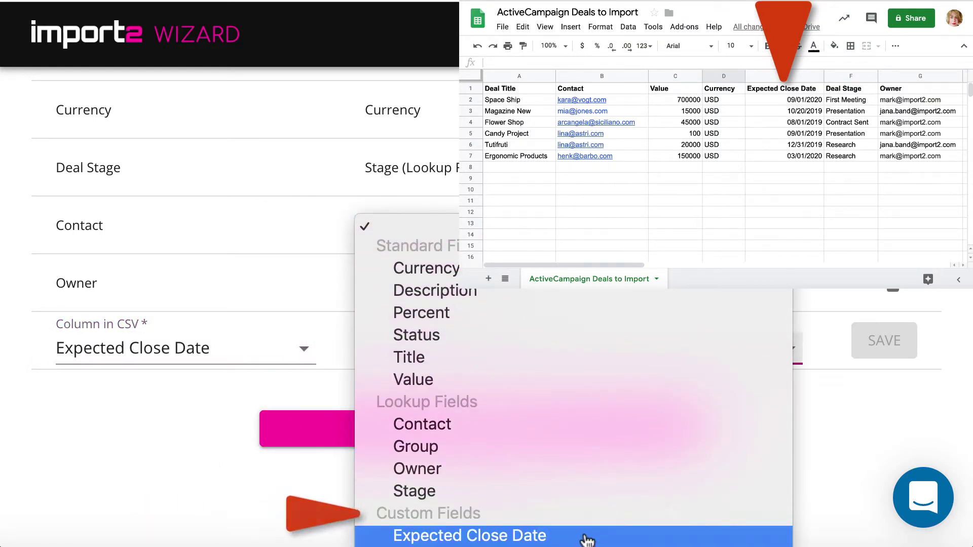
pyautogui.click(586, 536)
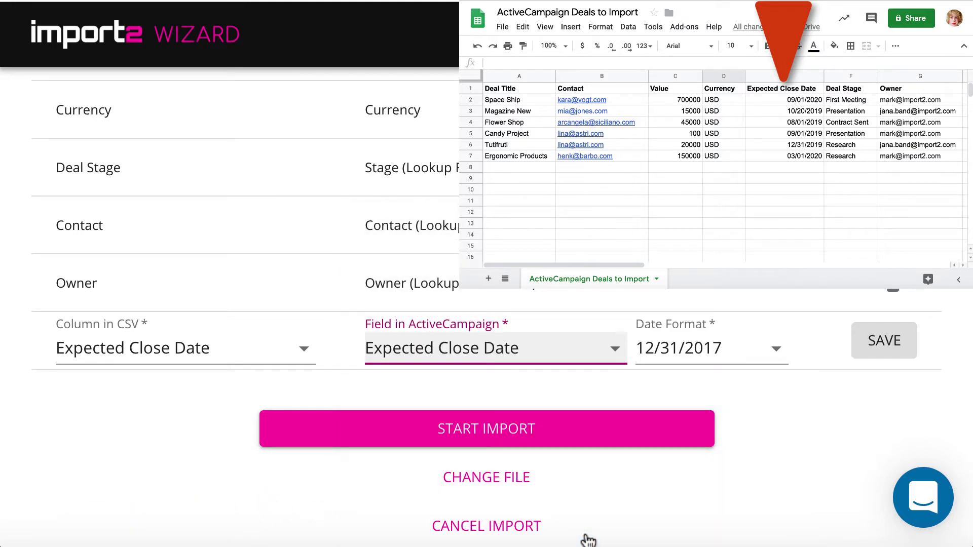
pyautogui.click(778, 349)
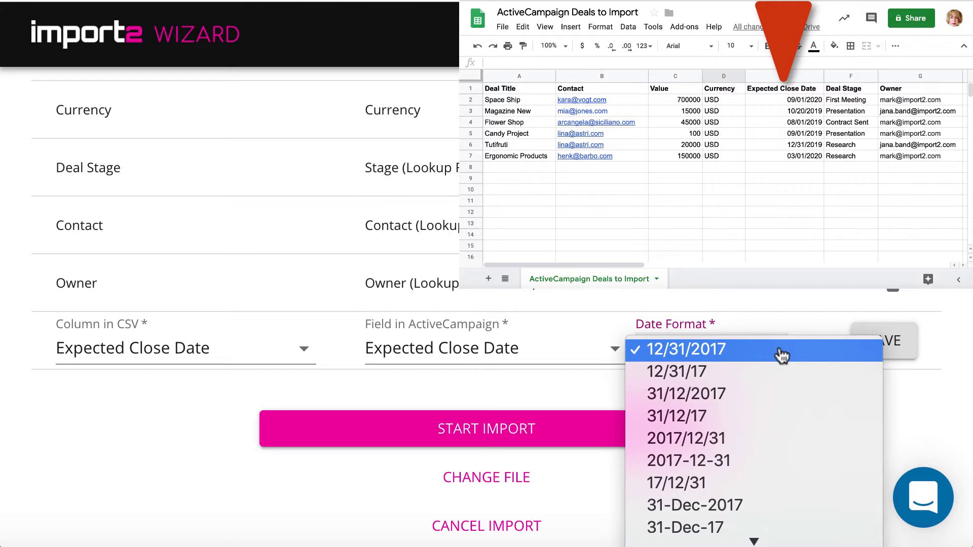
pyautogui.click(780, 351)
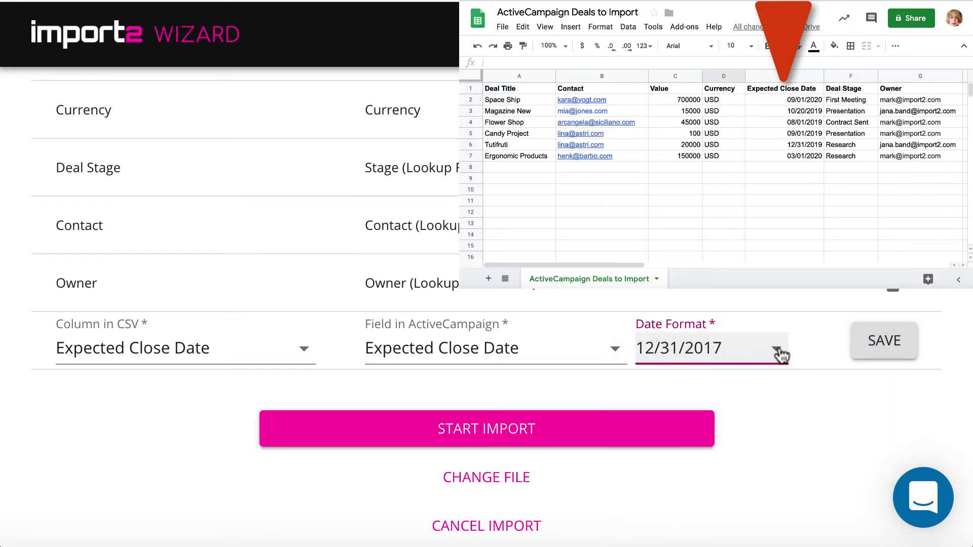
pyautogui.click(864, 341)
pyautogui.click(673, 425)
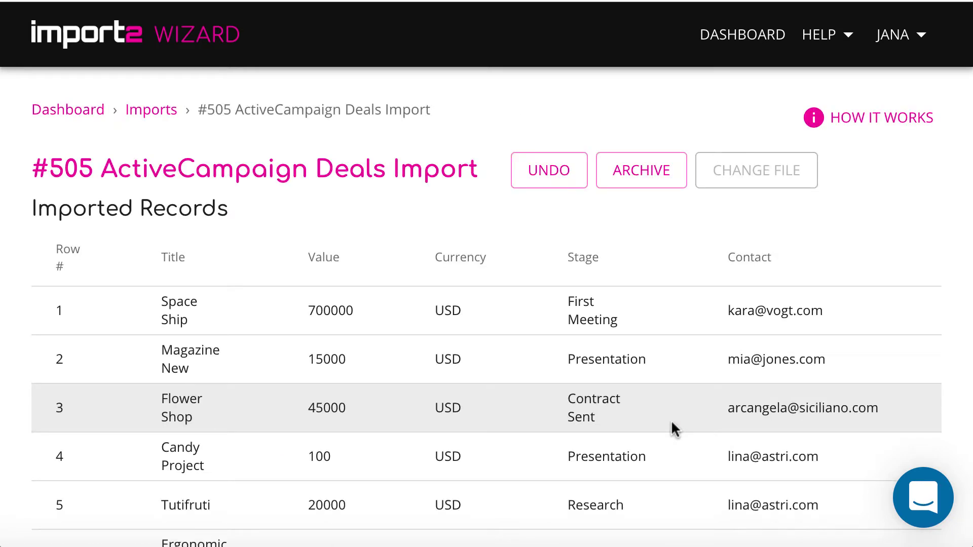
# - Review the six imported deal records, then open the Space Ship deal in ActiveCampaign
pyautogui.scroll(-2, 672, 422)
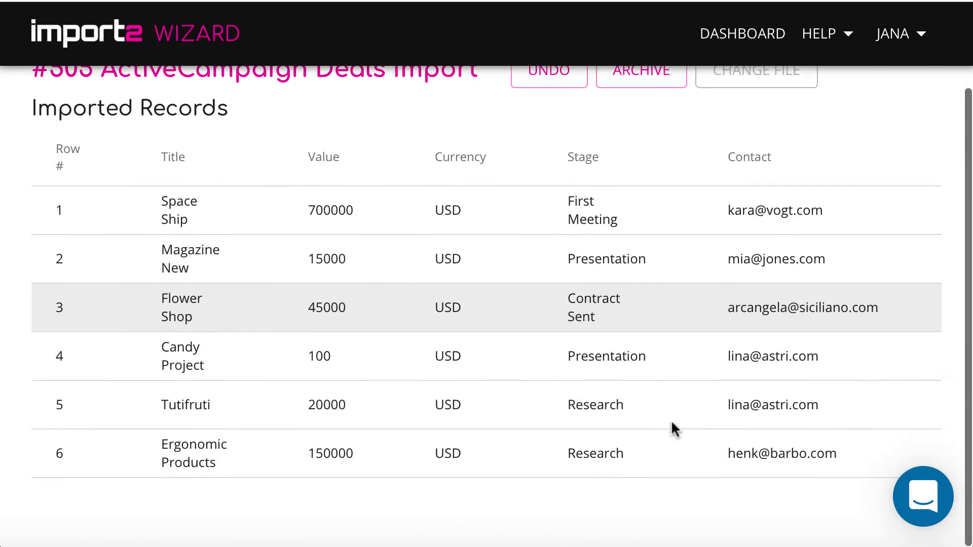
pyautogui.scroll(2, 671, 422)
pyautogui.hscroll(10, 672, 425)
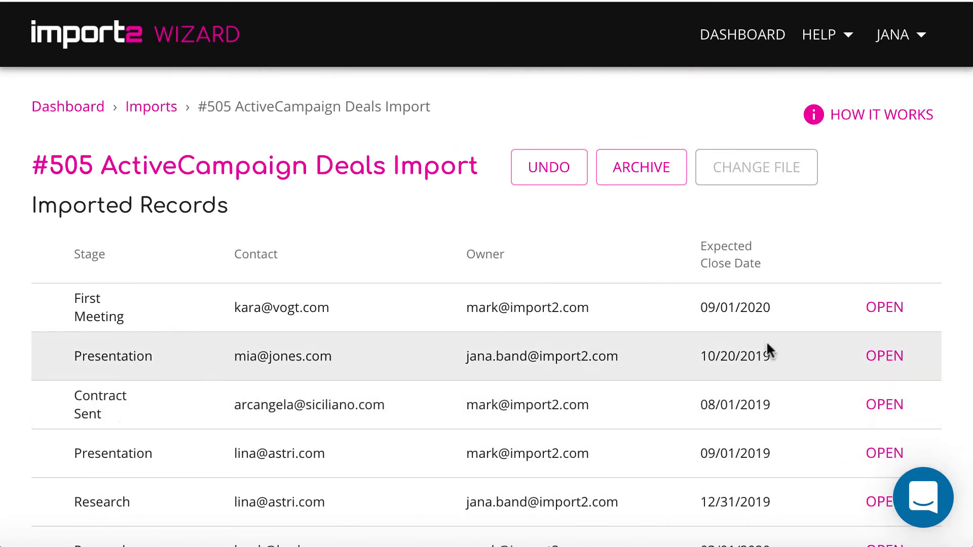
pyautogui.click(882, 307)
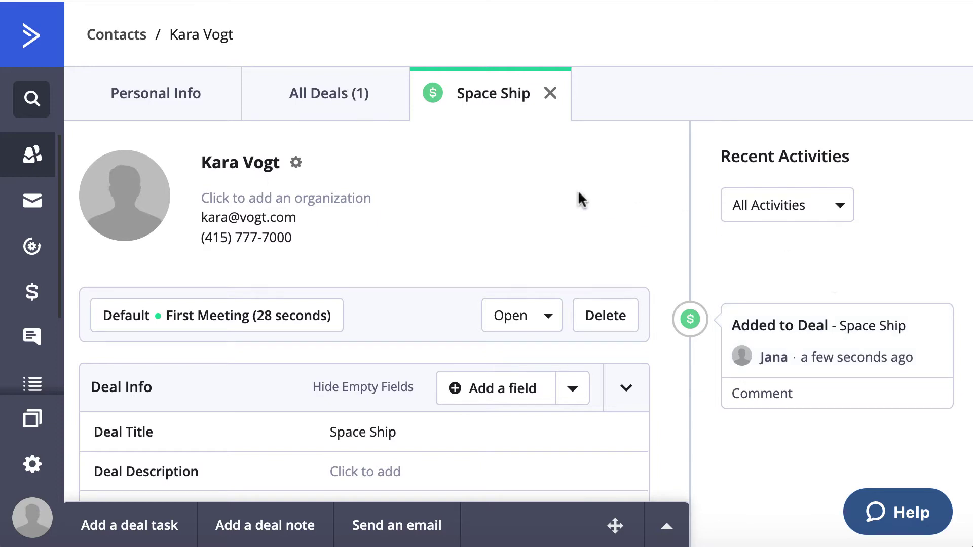
# - Check the Space Ship deal's $700k USD value and 09/01/2020 expected close date
pyautogui.scroll(-3, 500, 204)
pyautogui.scroll(-6, 501, 204)
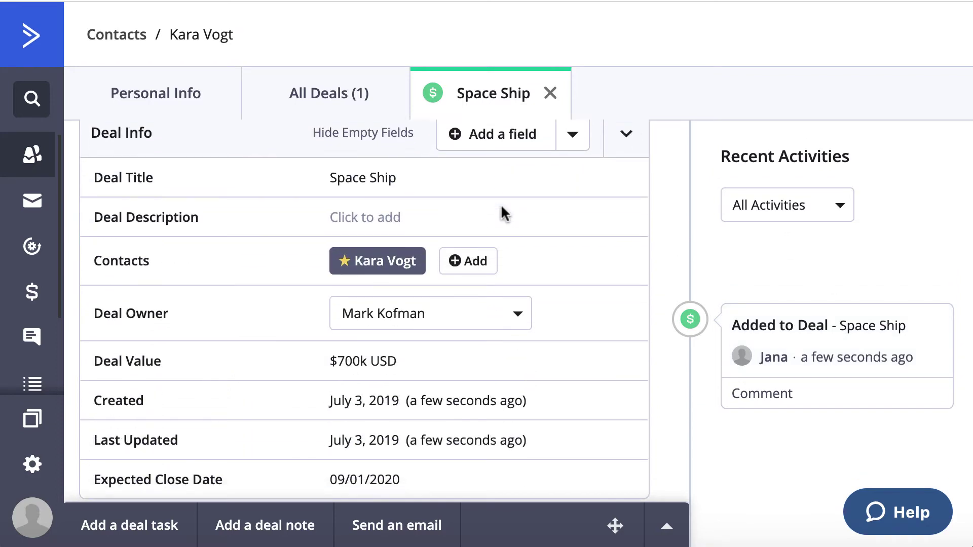
pyautogui.scroll(7, 501, 204)
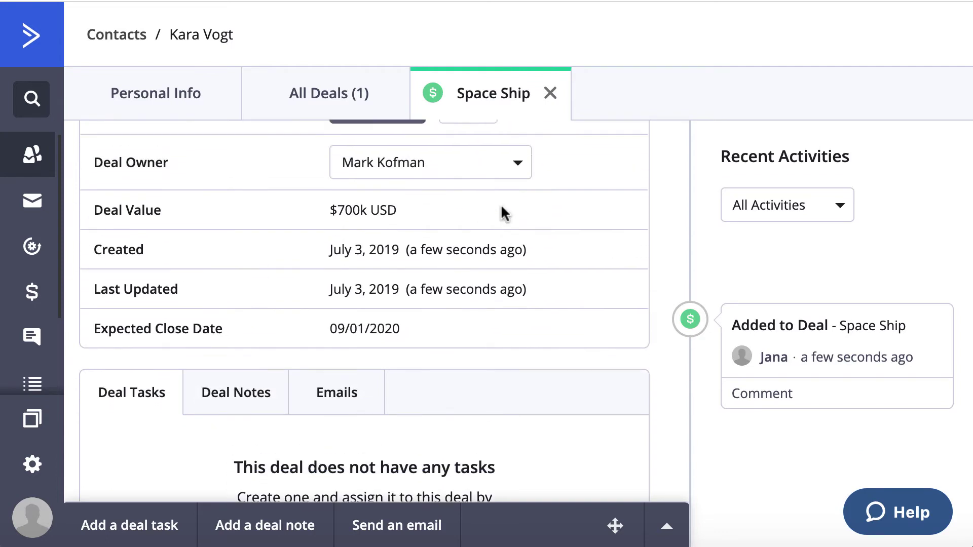
pyautogui.scroll(2, 502, 211)
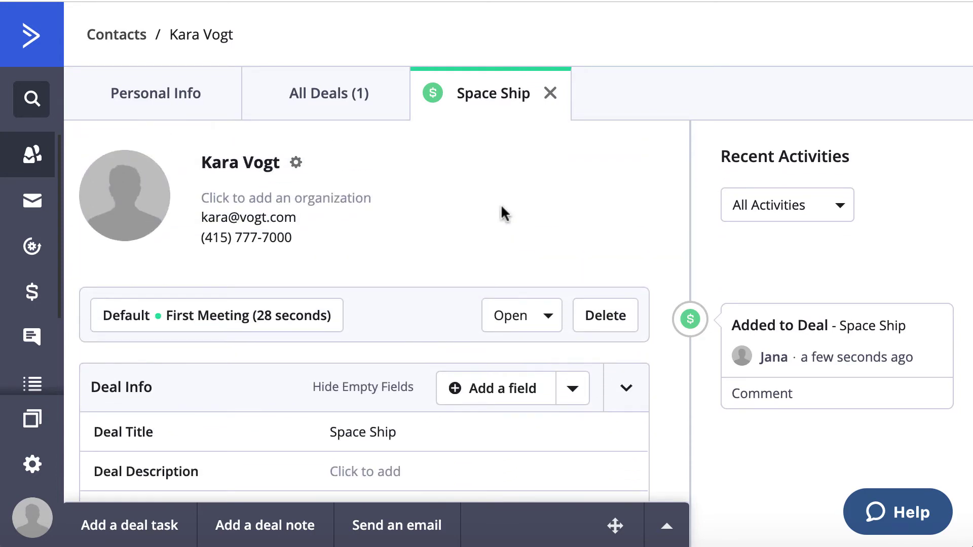
pyautogui.click(30, 291)
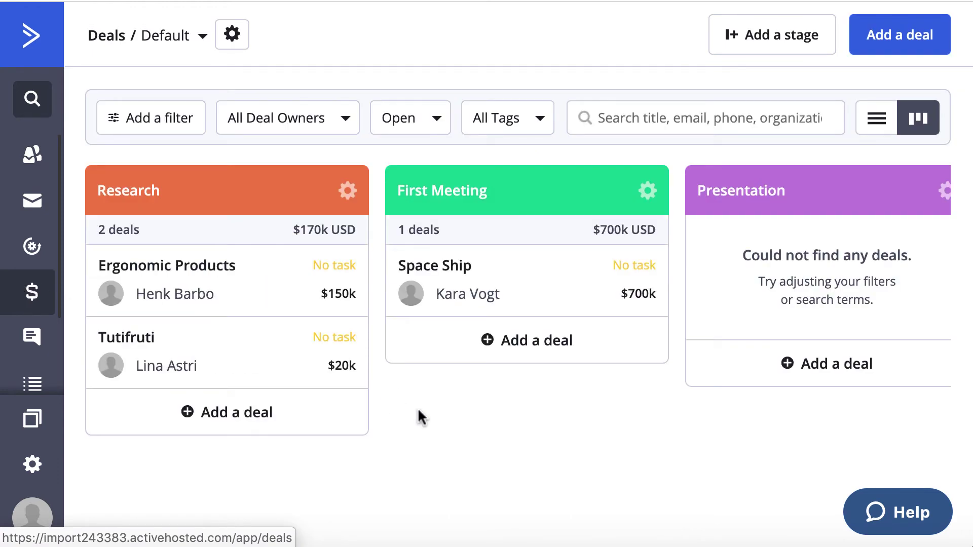
# - Scroll across the Default pipeline stages, finding Space Ship at $700k under First Meeting
pyautogui.hscroll(5, 419, 413)
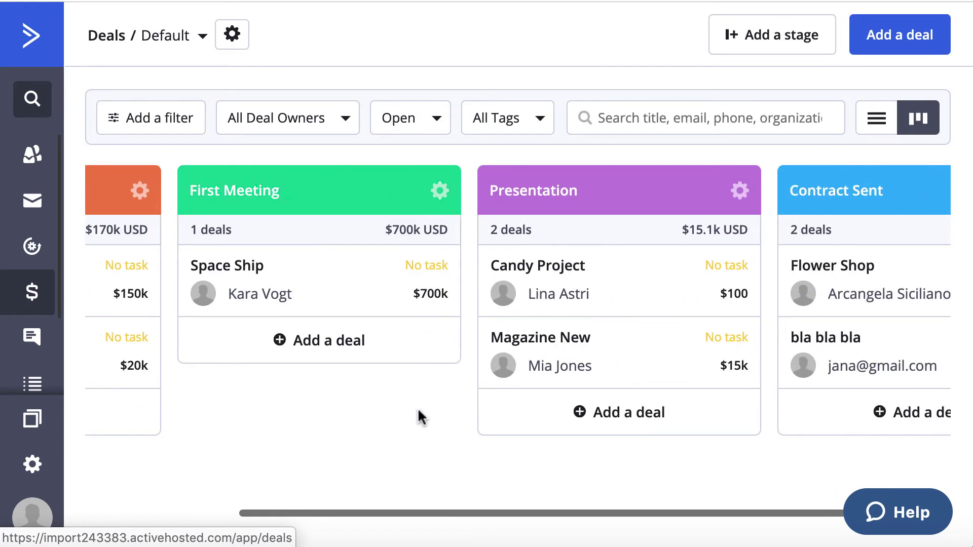
pyautogui.hscroll(3, 418, 410)
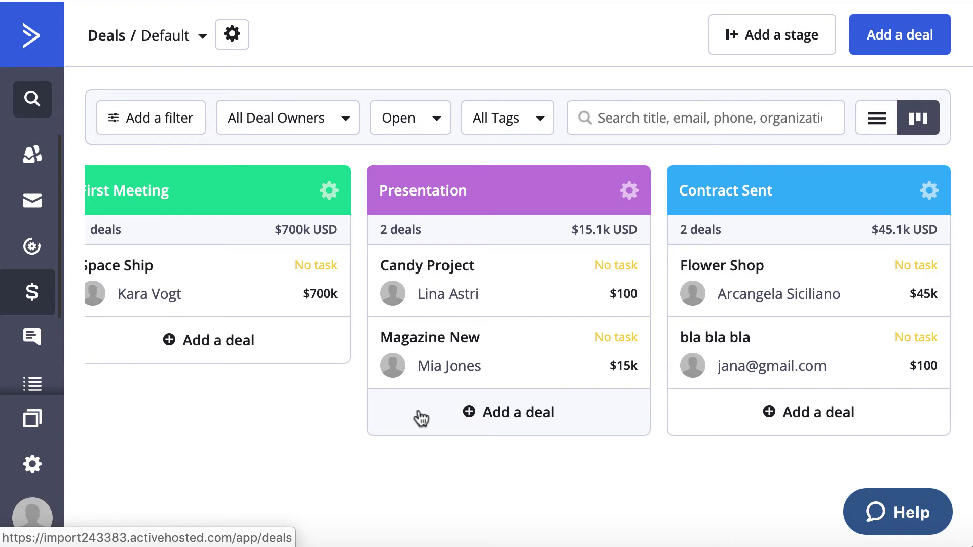
pyautogui.hscroll(-8, 241, 446)
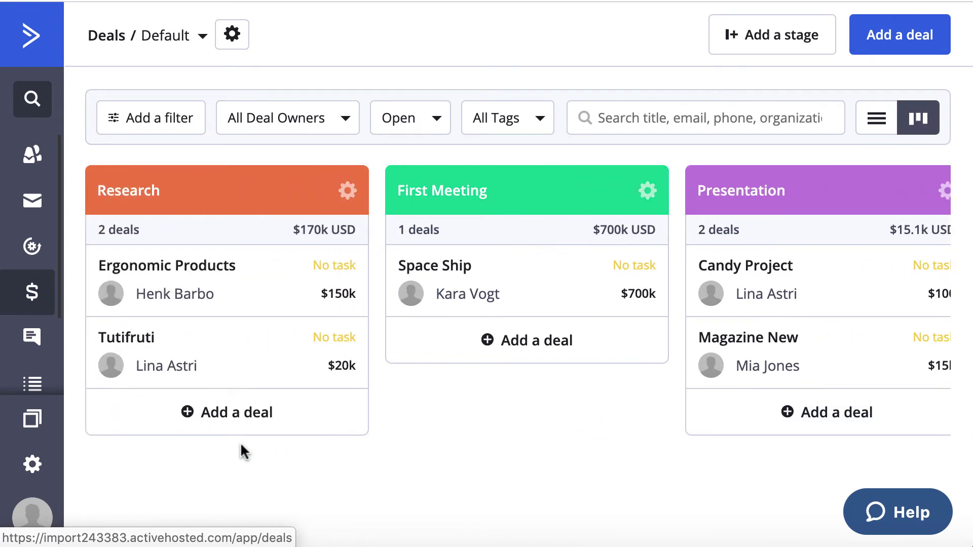